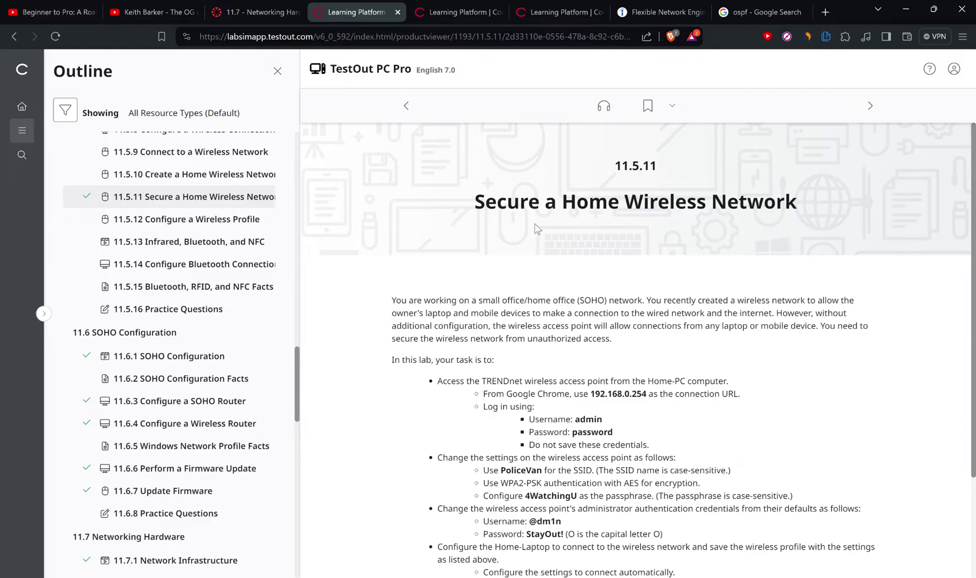
Step: Scroll through the Secure a Home Wireless Network lab scenario and house floor plan
scroll(596, 337, "down", 2)
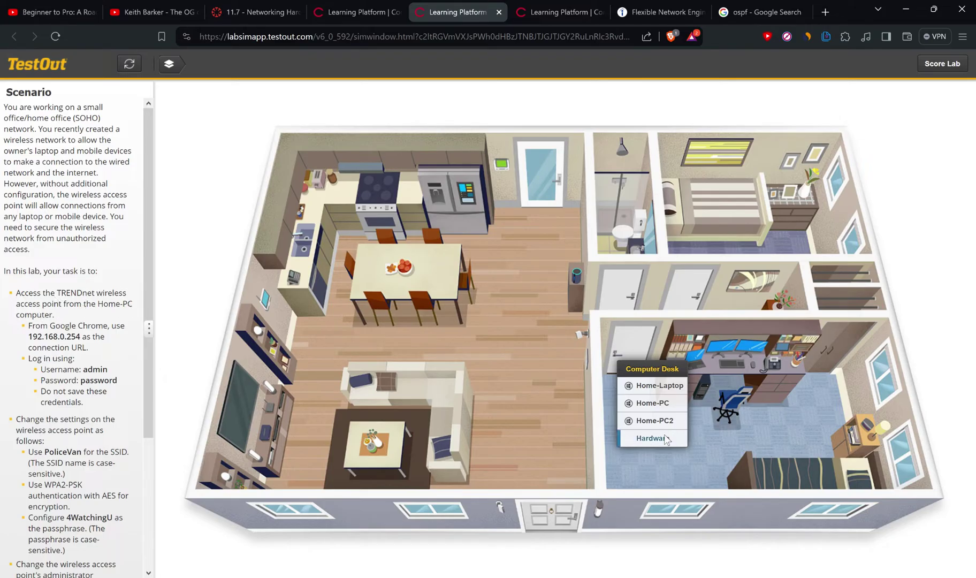
Step: On Home-PC, sign in to the TRENDnet access point at 192.168.0.254 in Chrome with the admin credentials
left_click(651, 402)
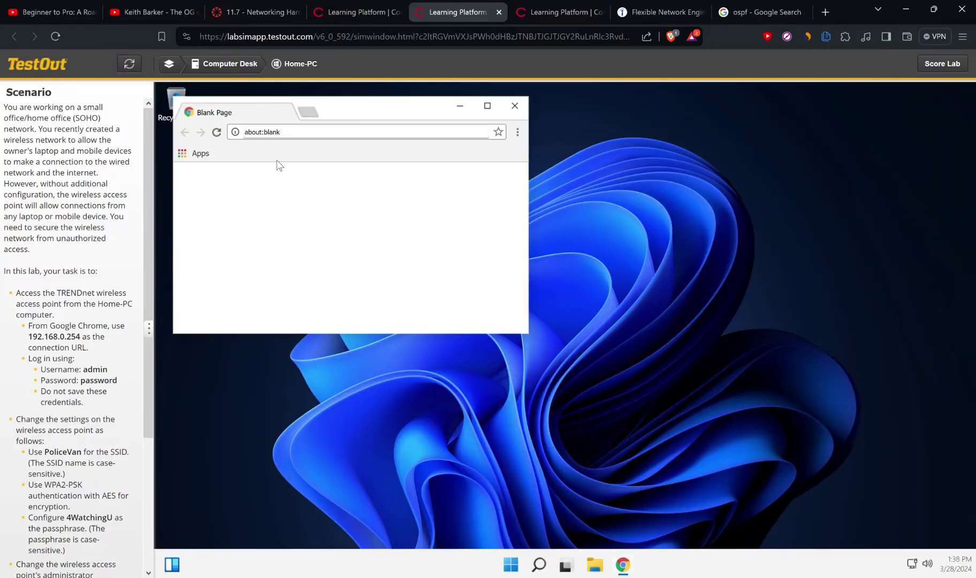
left_click(278, 132)
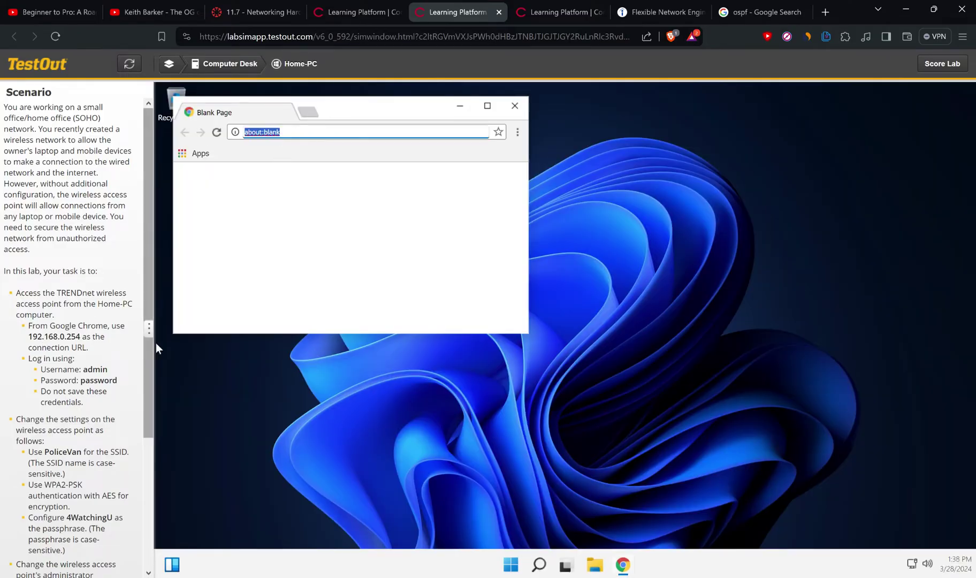
type("192.168")
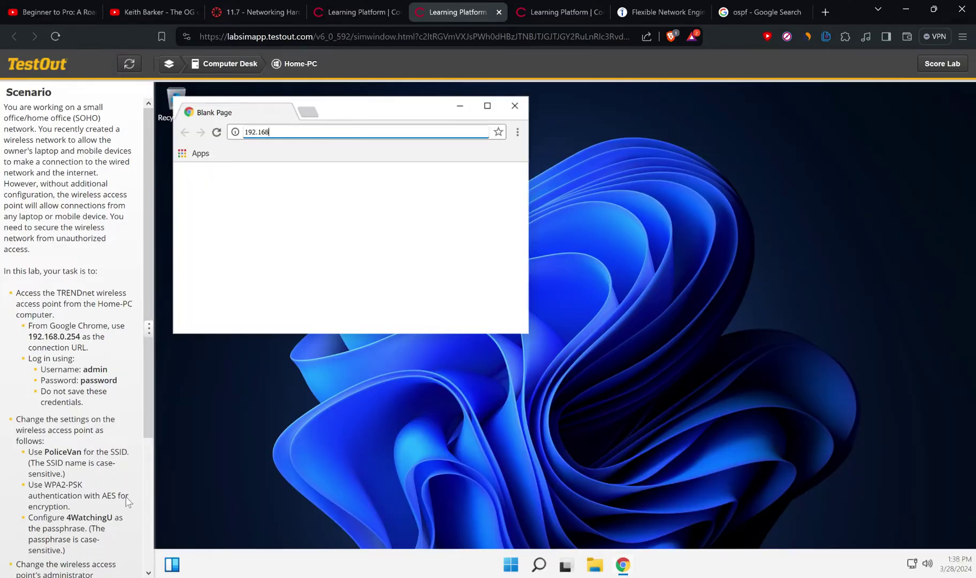
type(".0.254")
key("Return")
type("admin")
key("Tab")
type("pas")
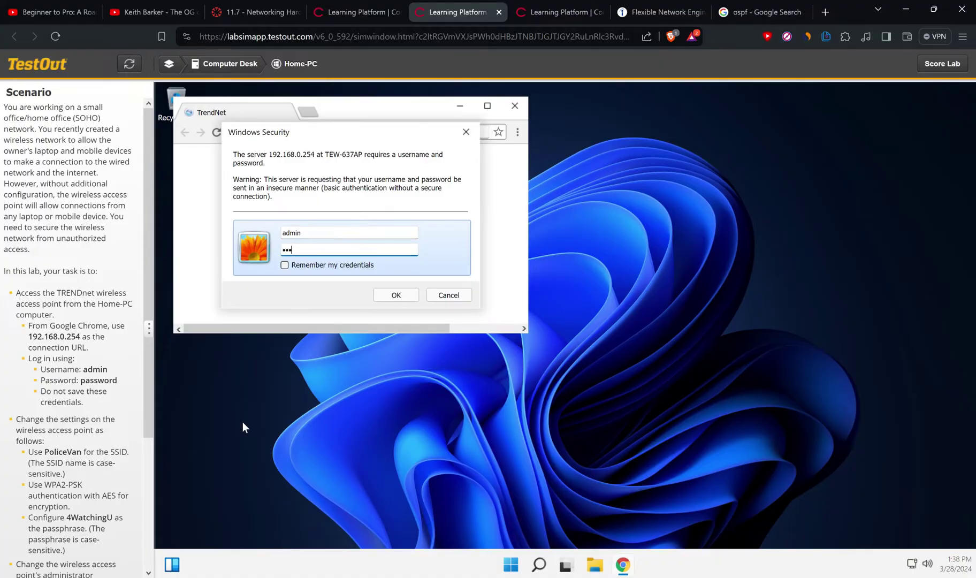
type("sword")
key("Return")
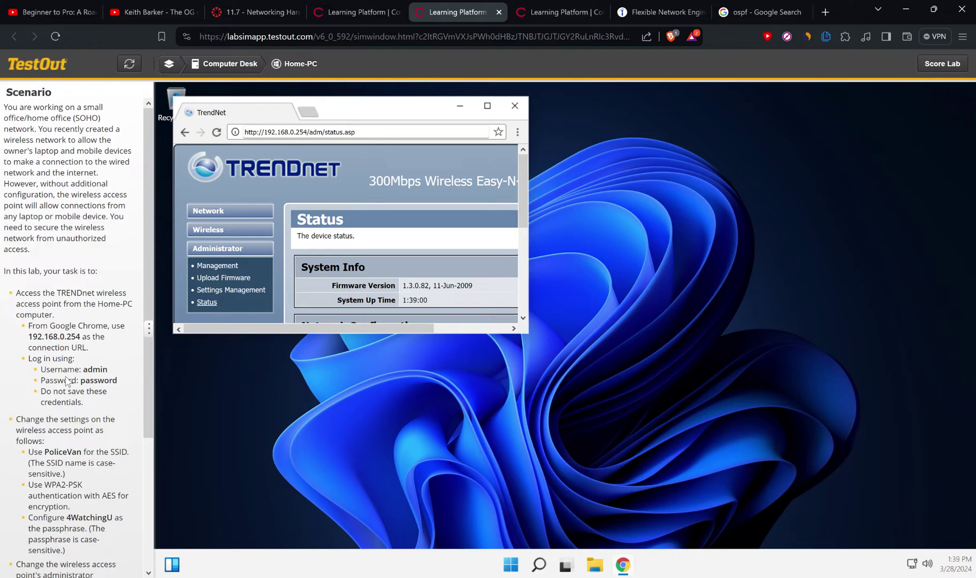
Step: Change the Wireless Name (SSID) from TrendNet-BGN to PoliceVan under Wireless > Basic and apply it
scroll(65, 377, "down", 2)
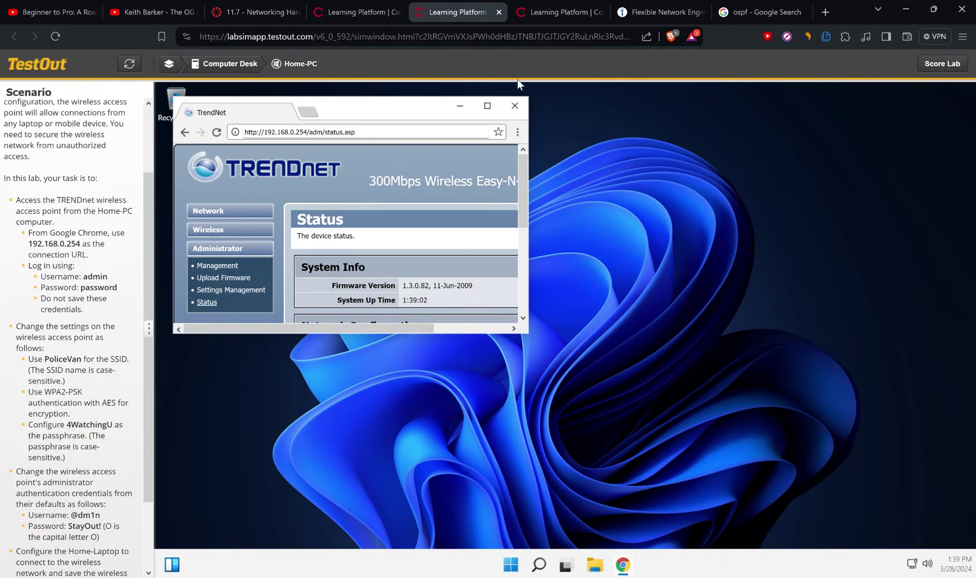
left_click(487, 105)
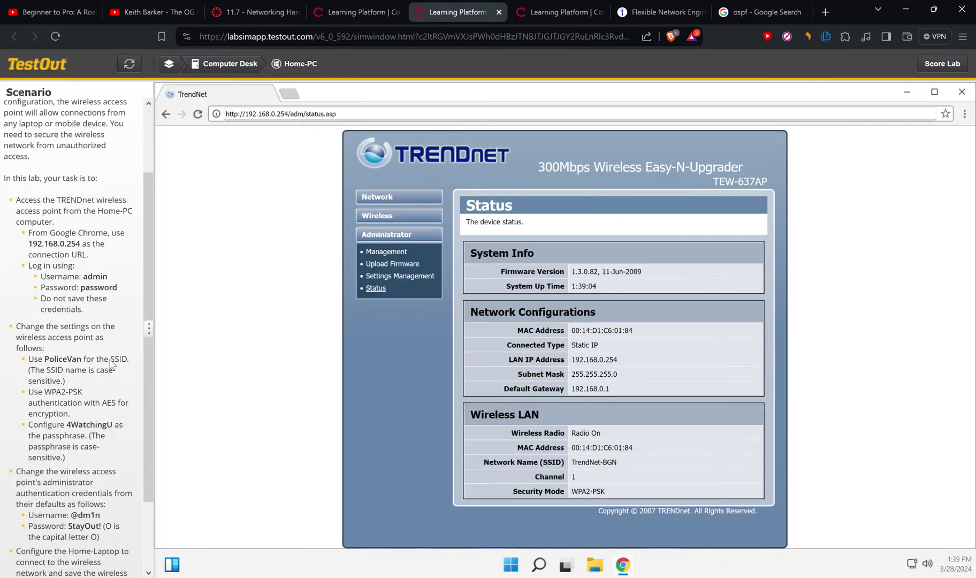
left_click(389, 250)
left_click(383, 217)
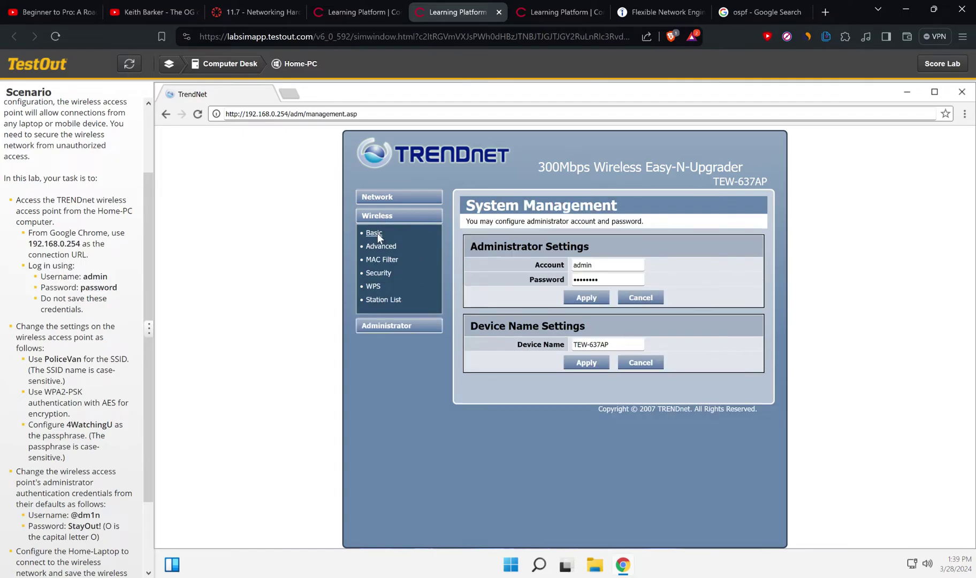
left_click(374, 233)
left_click_drag(611, 324, 529, 321)
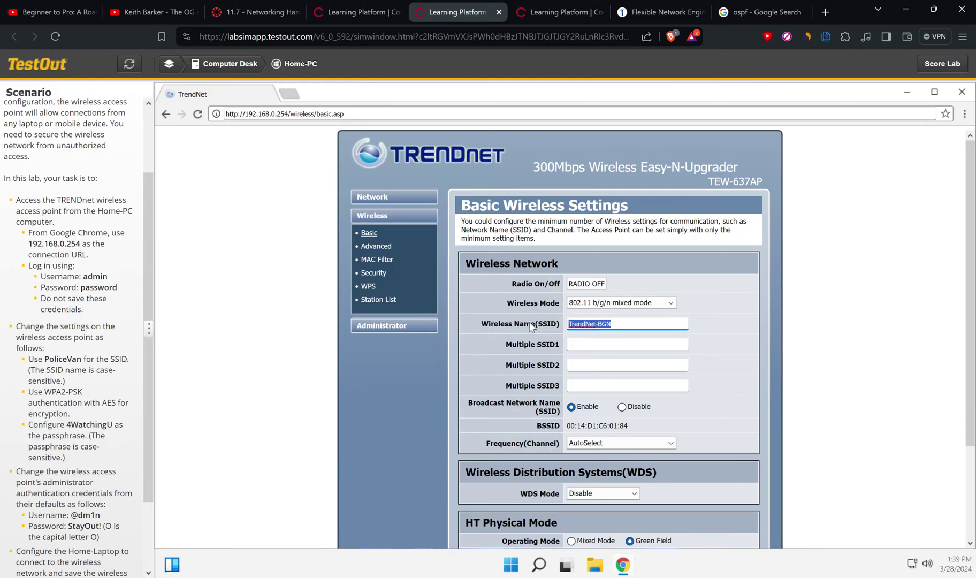
type("PoliceVan")
scroll(279, 382, "down", 3)
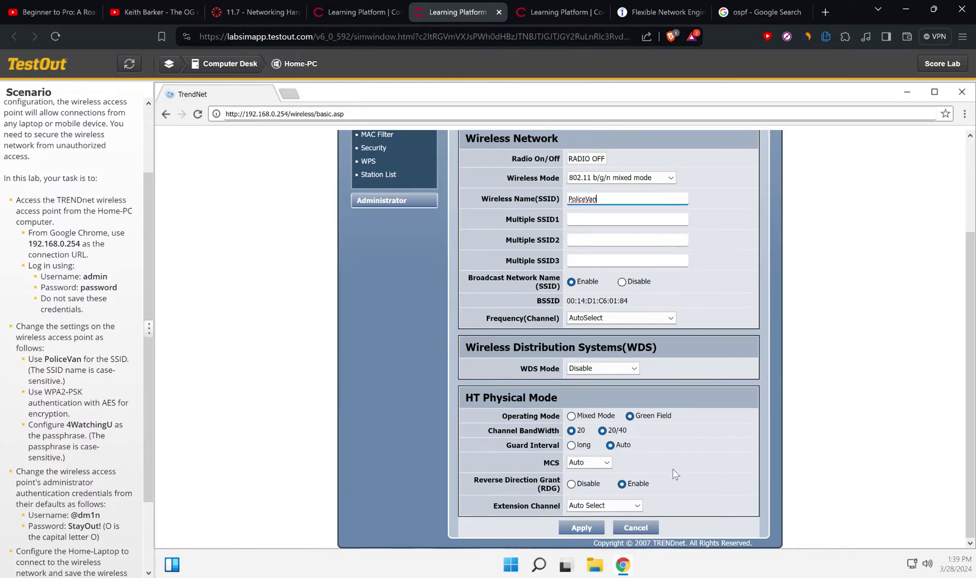
left_click(588, 529)
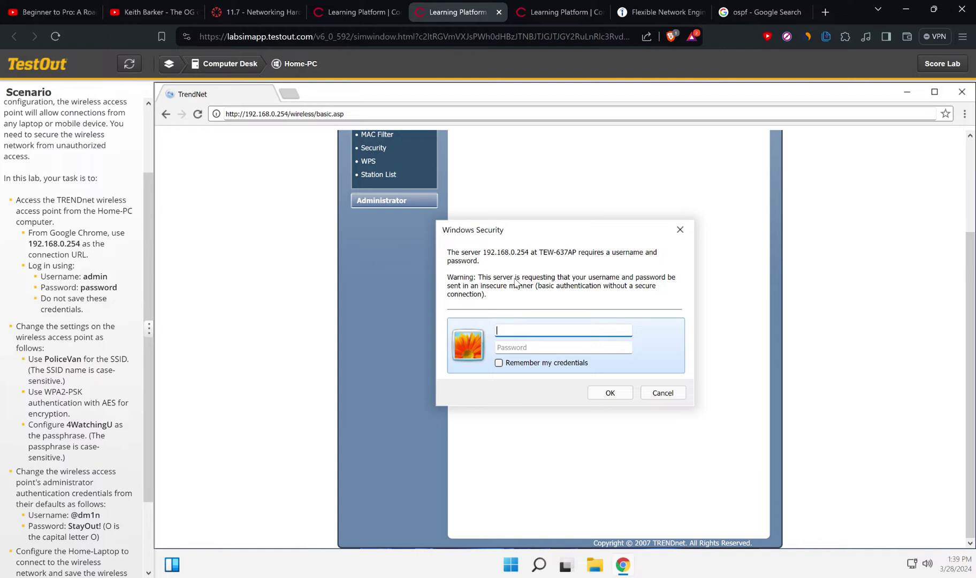
Step: Sign back in to the access point with the admin username and password
type("admin")
key("Tab")
type("passwor")
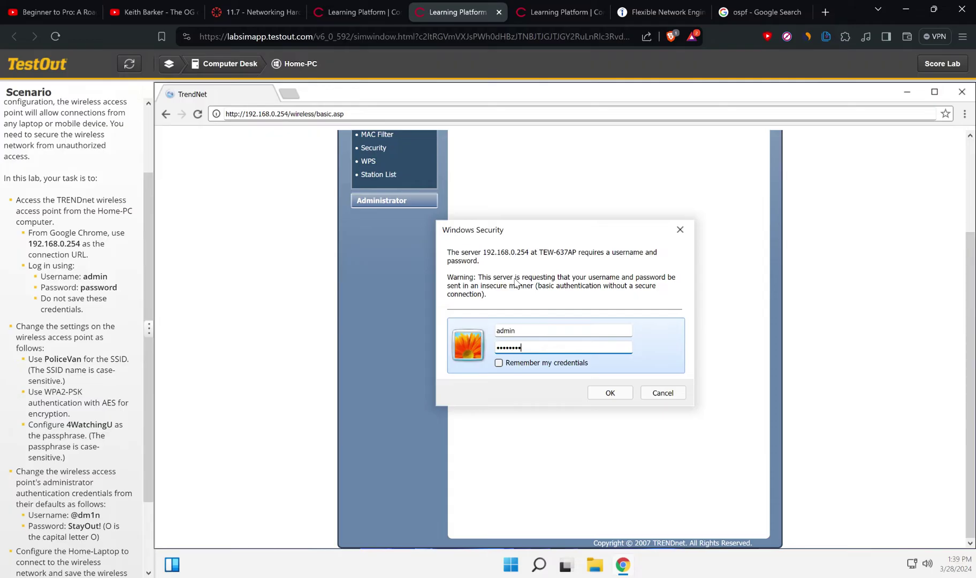
key("Return")
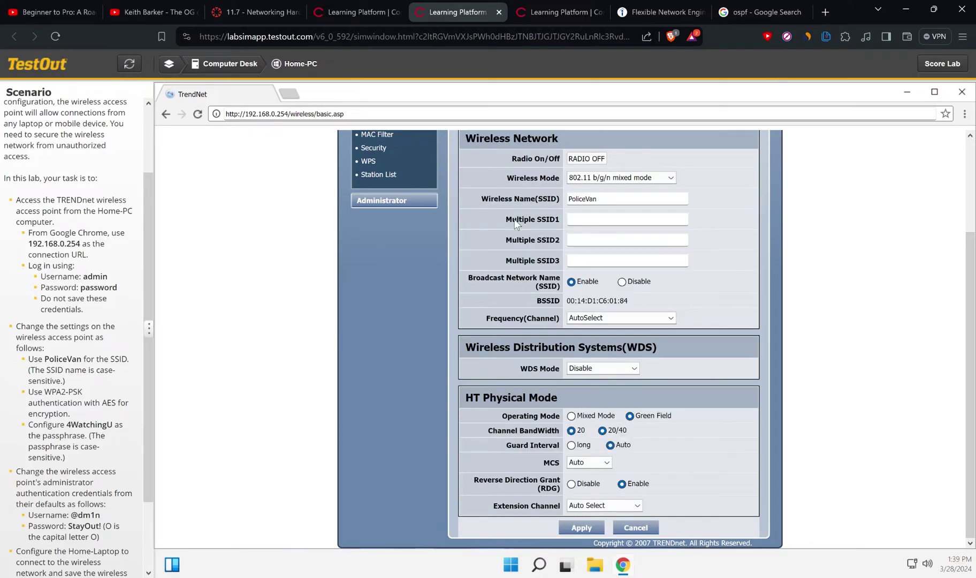
Step: Go to the Wireless > Security settings page for the access point
scroll(431, 247, "up", 2)
scroll(98, 337, "down", 2)
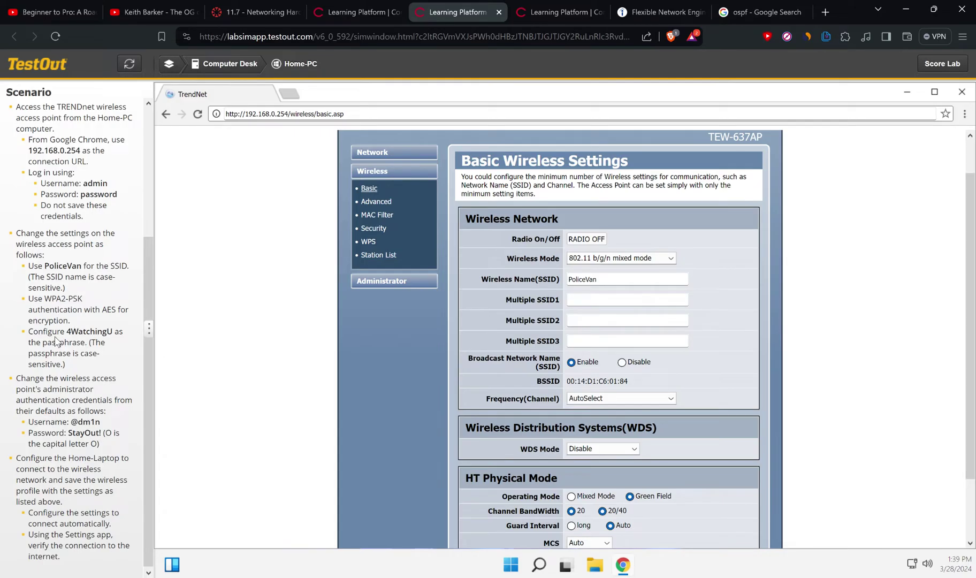
left_click(373, 229)
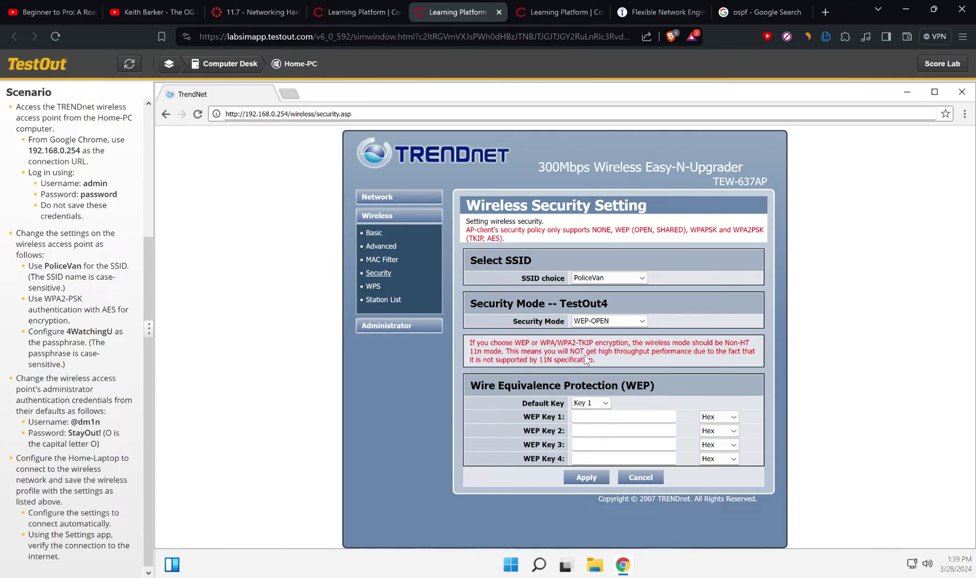
Step: Set Security Mode to WPA2-PSK with AES, enter the required passphrase, and apply
left_click(587, 324)
left_click(587, 325)
left_click(586, 323)
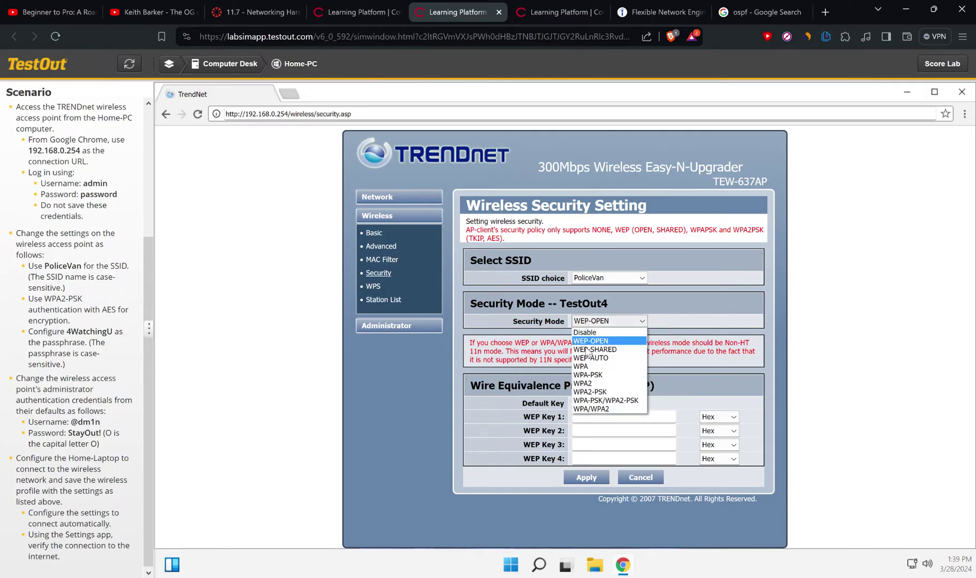
left_click(591, 393)
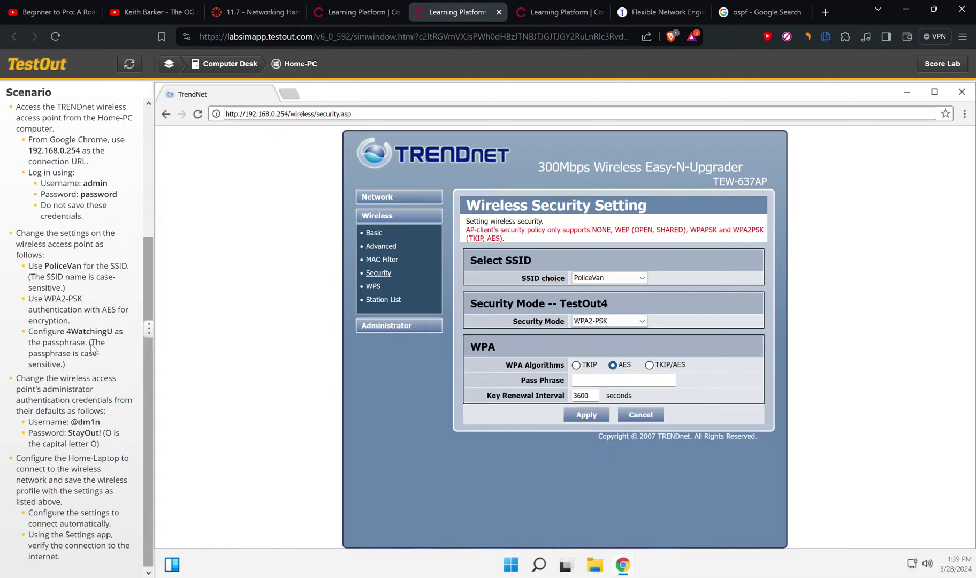
left_click(592, 383)
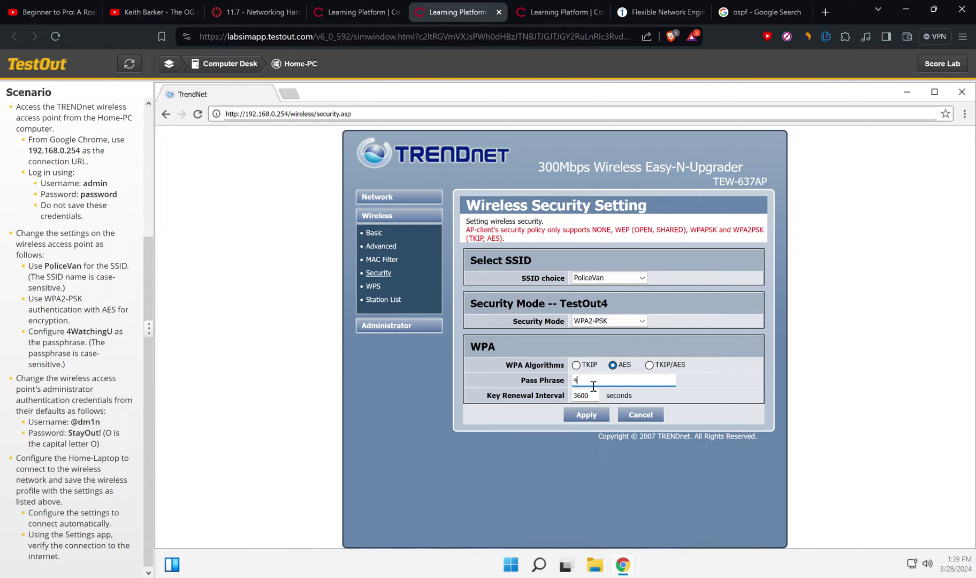
left_click(577, 414)
left_click(384, 327)
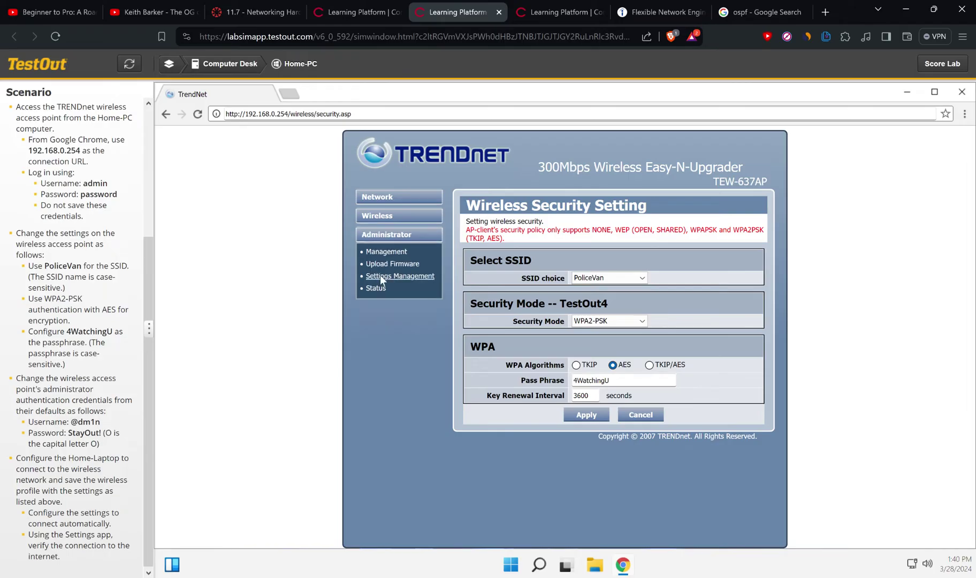
Step: Replace the administrator account name and password under Management with the new credentials and apply
left_click(379, 250)
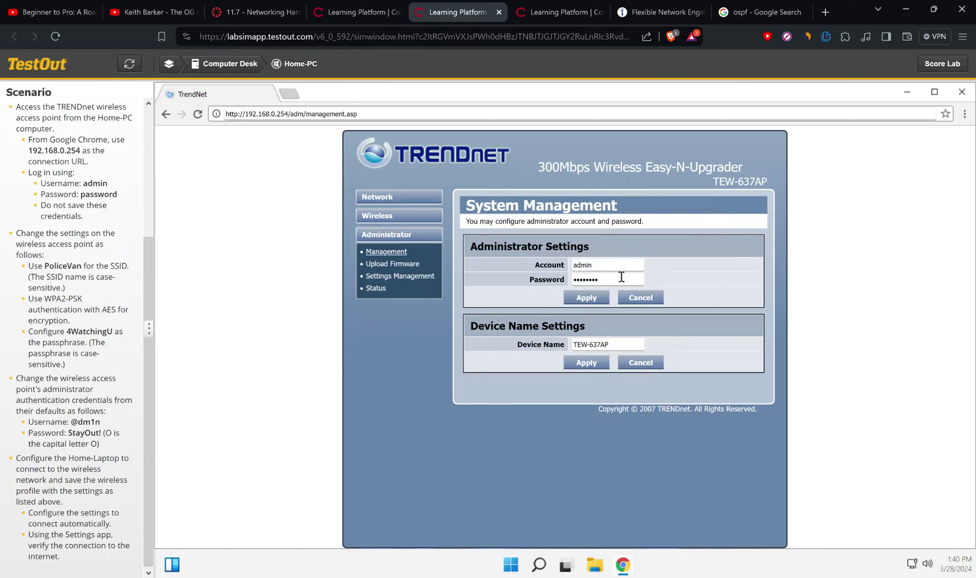
scroll(46, 400, "down", 1)
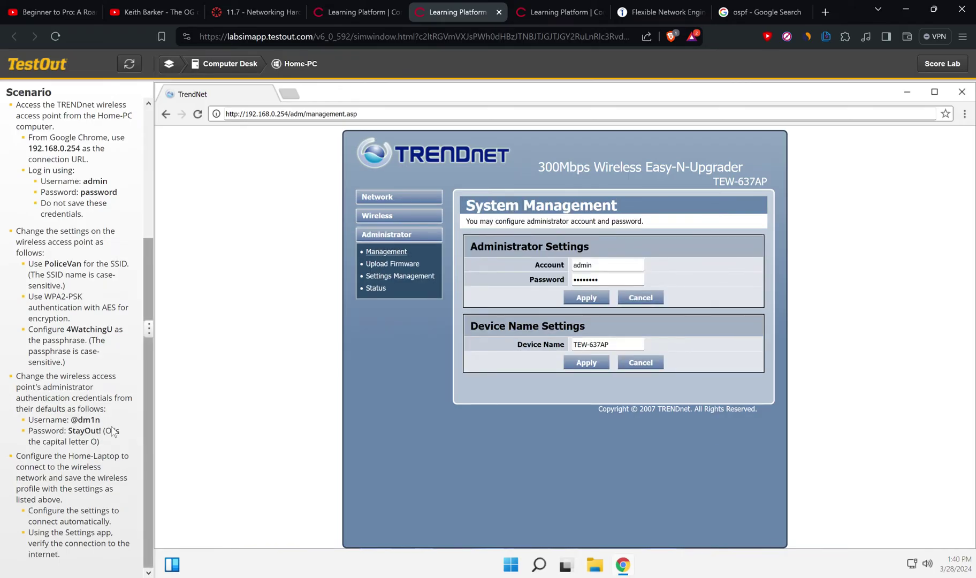
double_click(615, 265)
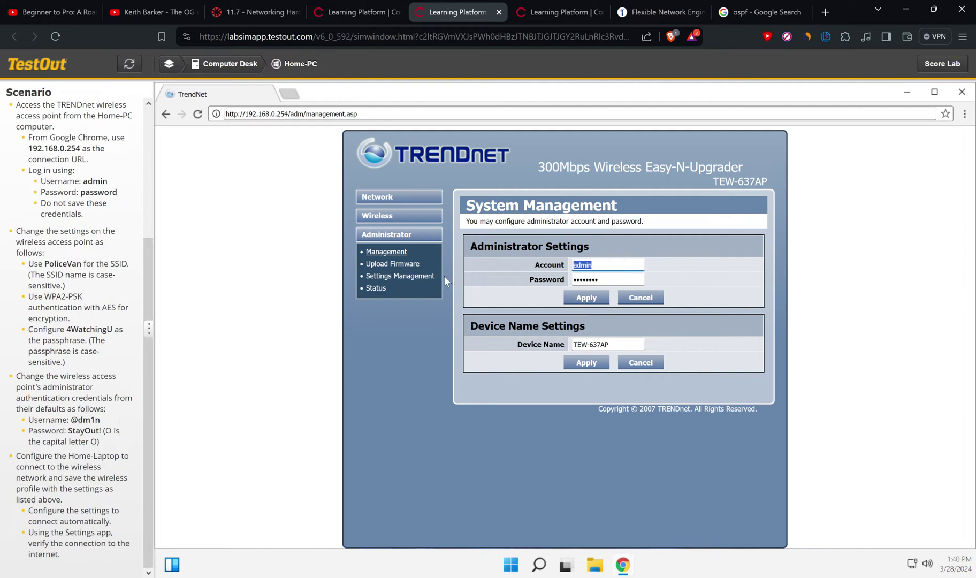
key("Tab")
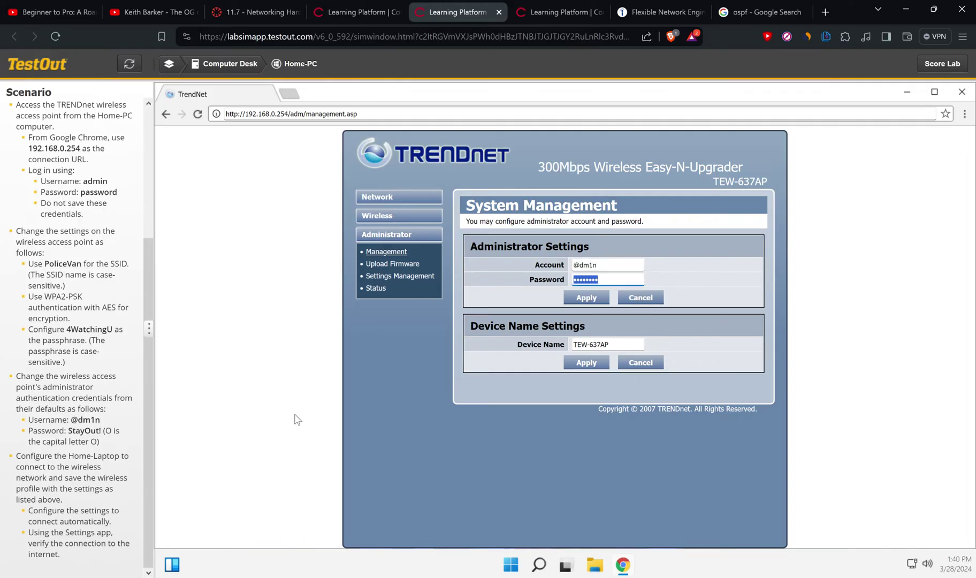
left_click(579, 300)
Step: Connect Home-Laptop to PoliceVan with Connect automatically checked, entering the network passphrase
left_click(215, 66)
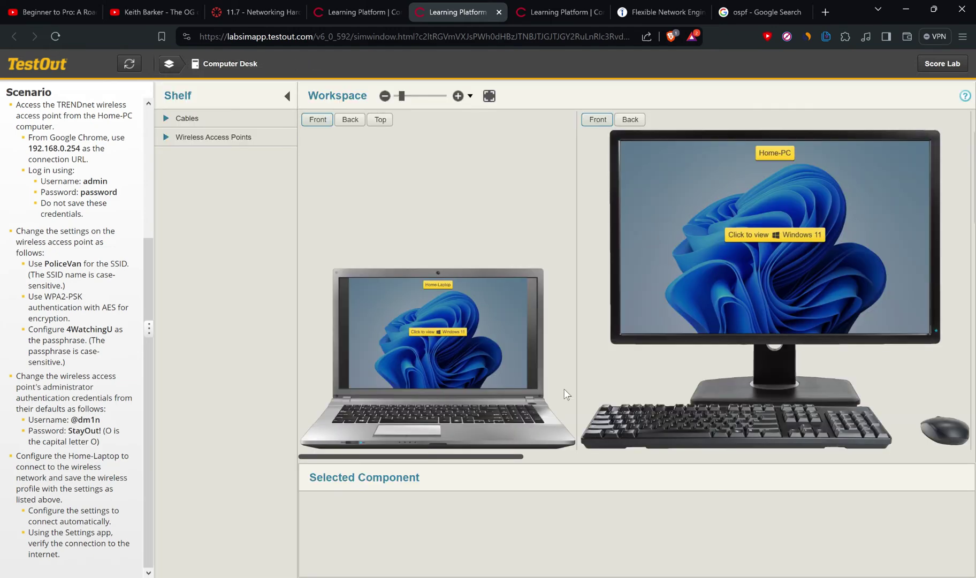
left_click(445, 344)
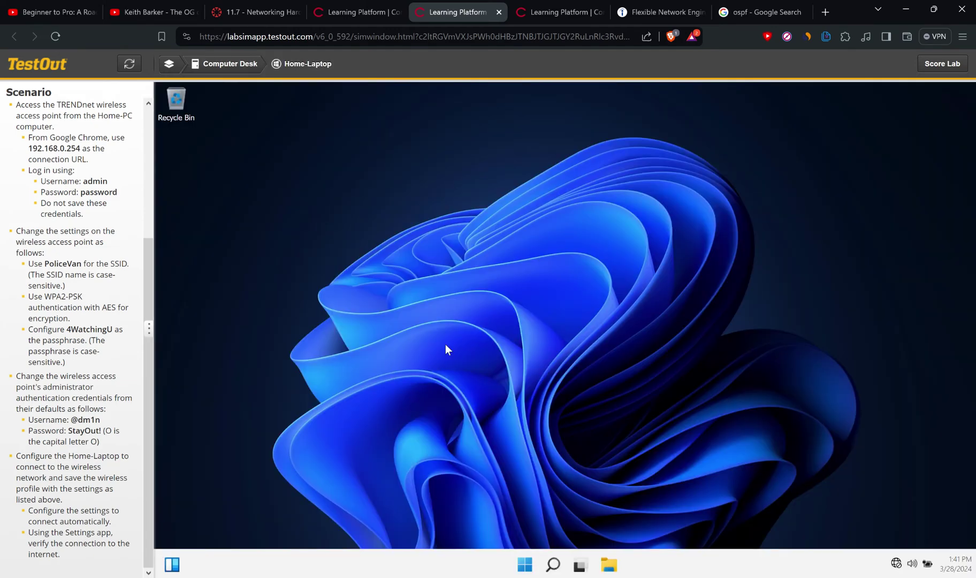
left_click(895, 564)
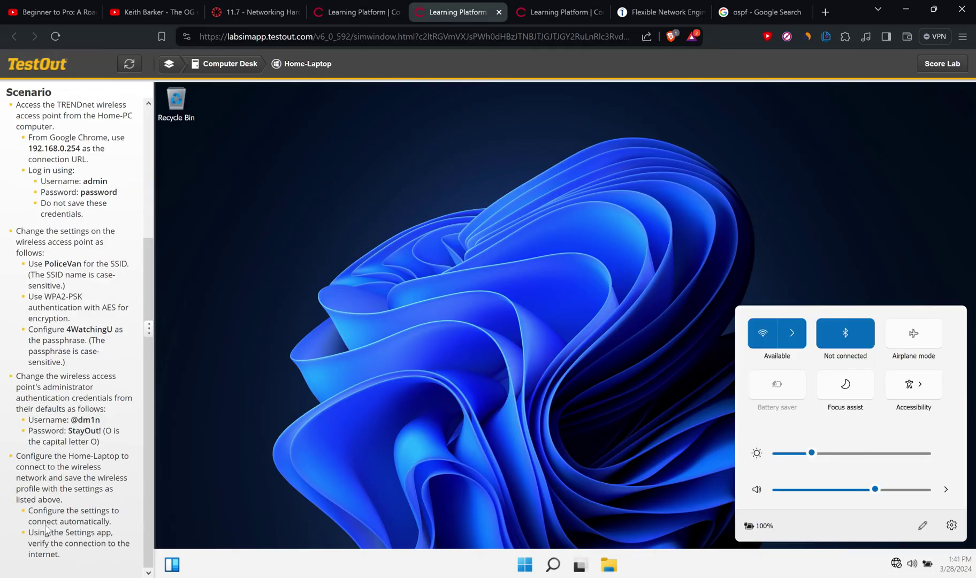
left_click(791, 333)
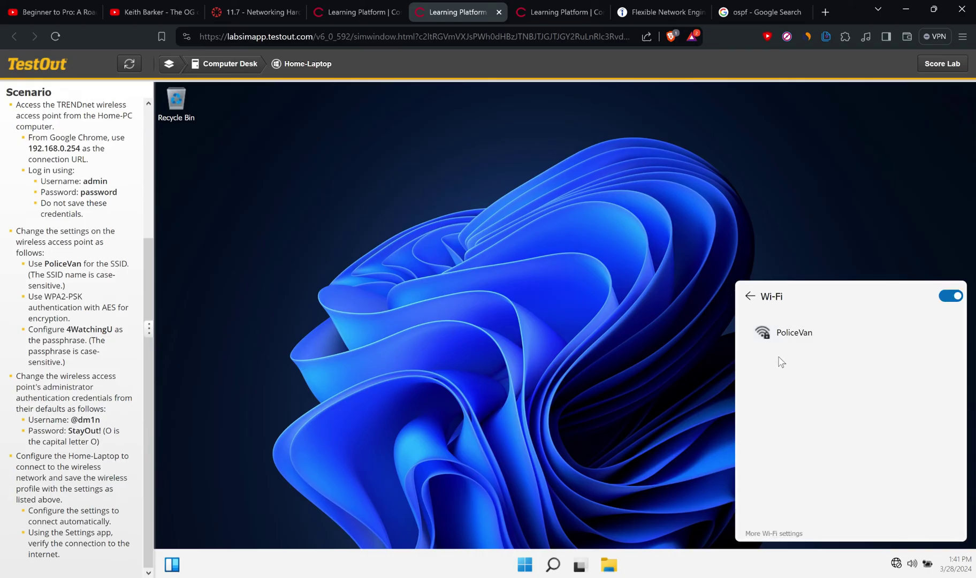
left_click(781, 338)
left_click(790, 364)
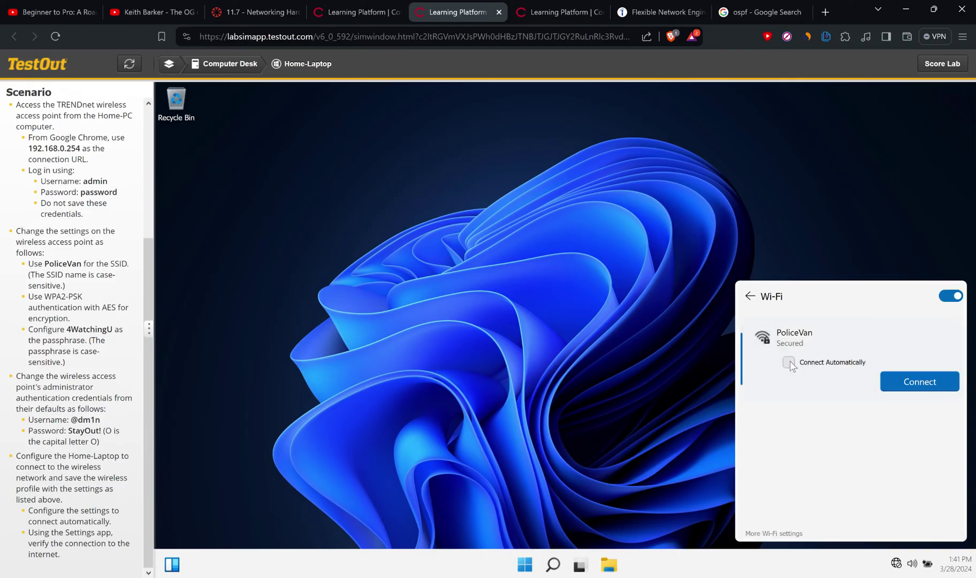
left_click(790, 365)
left_click(898, 382)
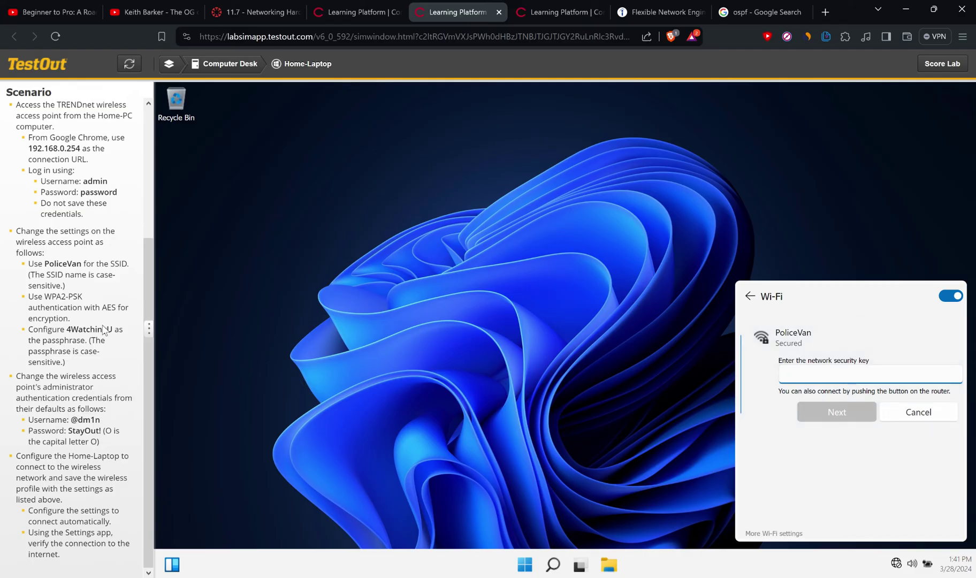
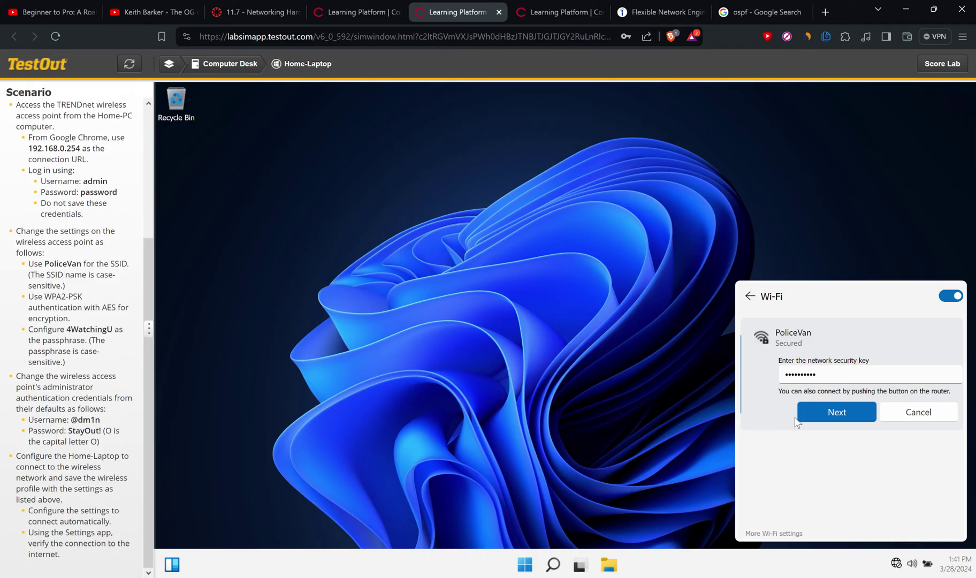
left_click(831, 418)
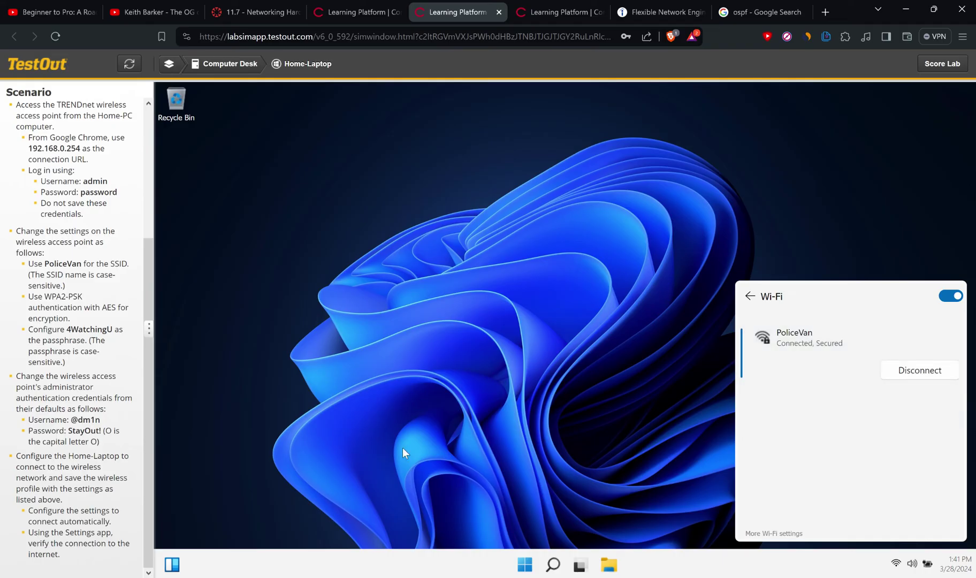
Step: Check the laptop's Settings > Network & internet page, confirming Wi-Fi is connected and secured
left_click(465, 434)
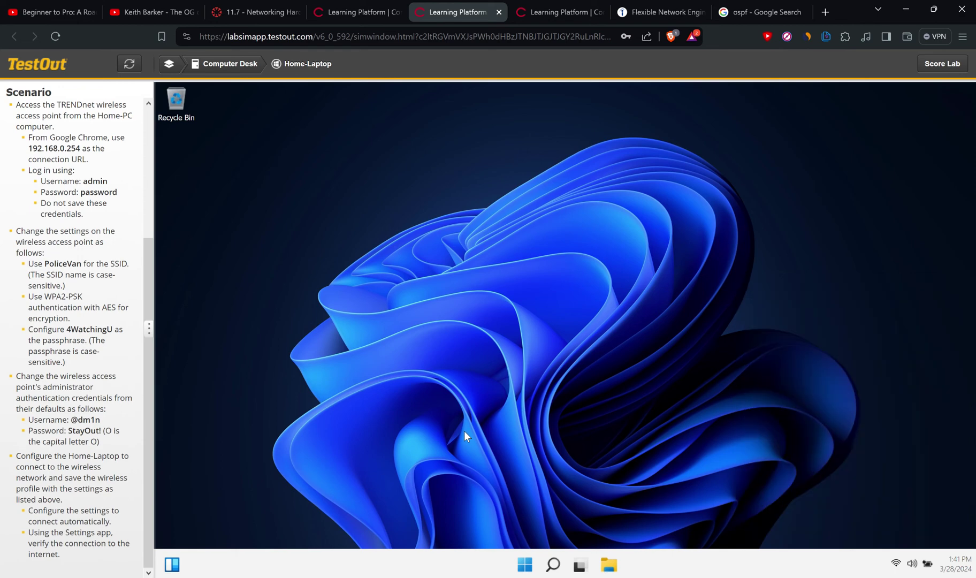
left_click(553, 564)
left_click(425, 279)
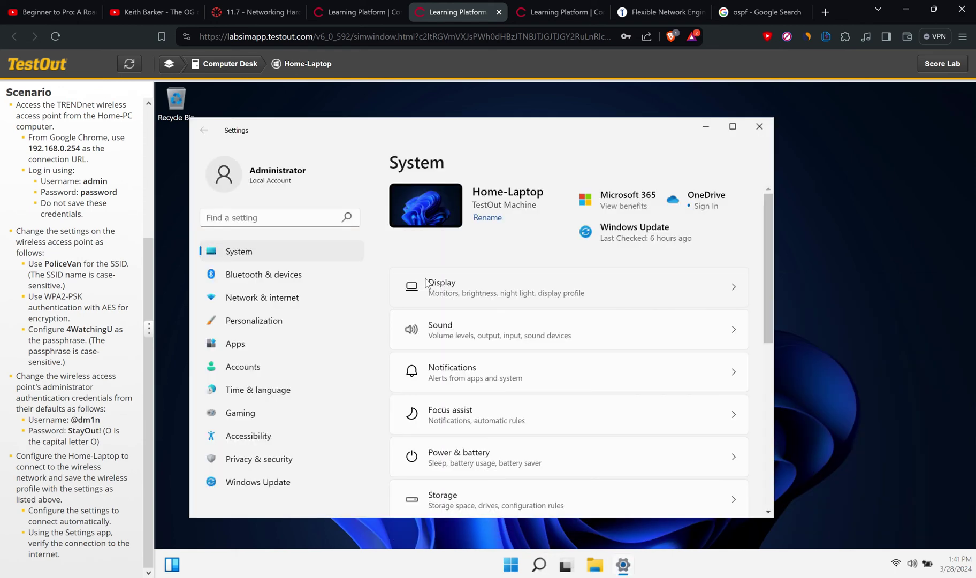
left_click(264, 300)
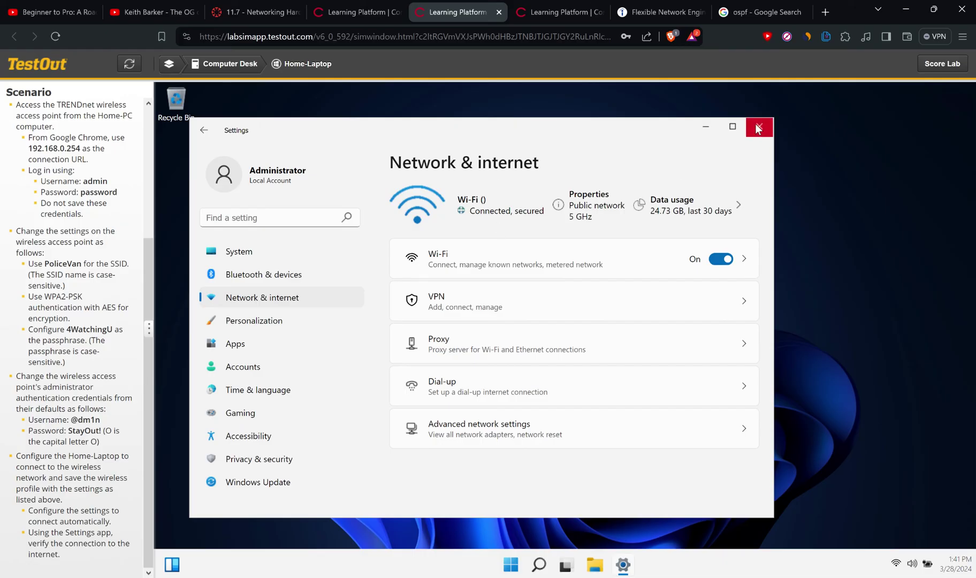
left_click(539, 565)
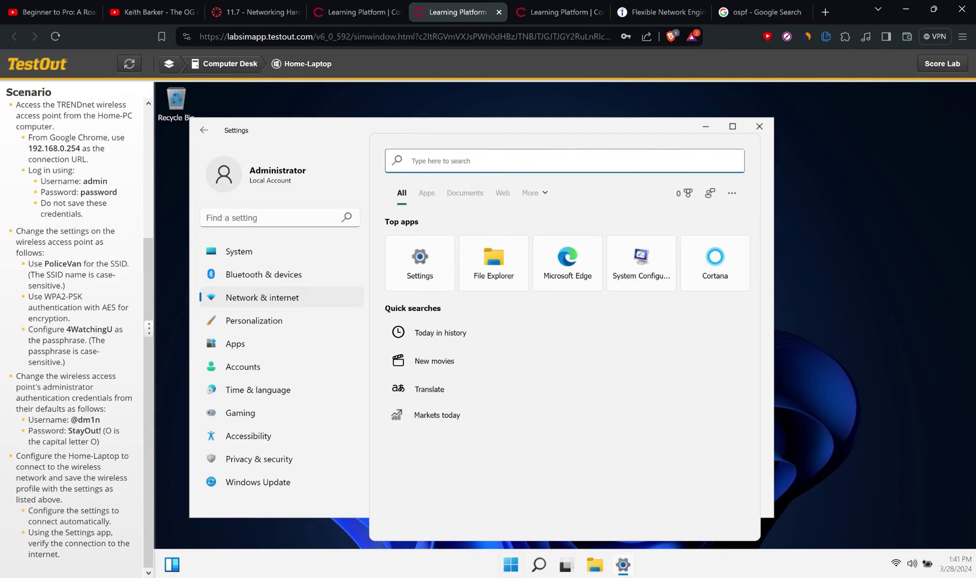
Step: Launch PowerShell and ping Home-pc, getting four replies from 192.168.0.7 with 0% loss
type("pow")
key("Return")
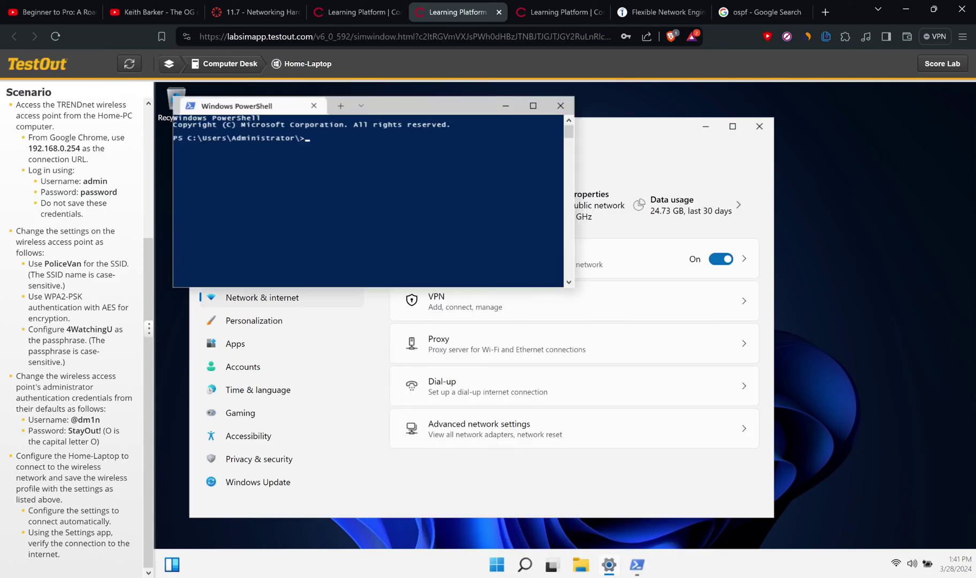
type("ping Home-pc")
key("Return")
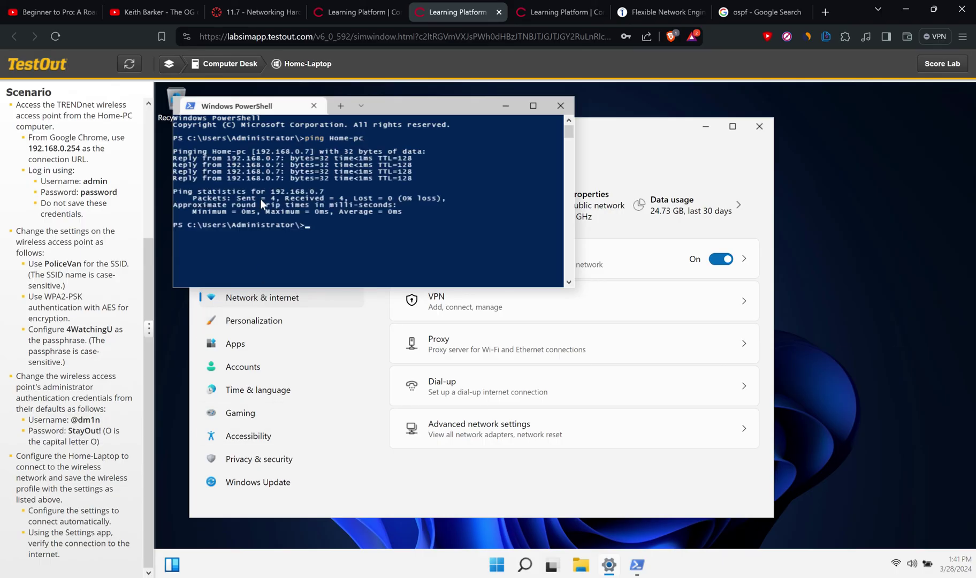